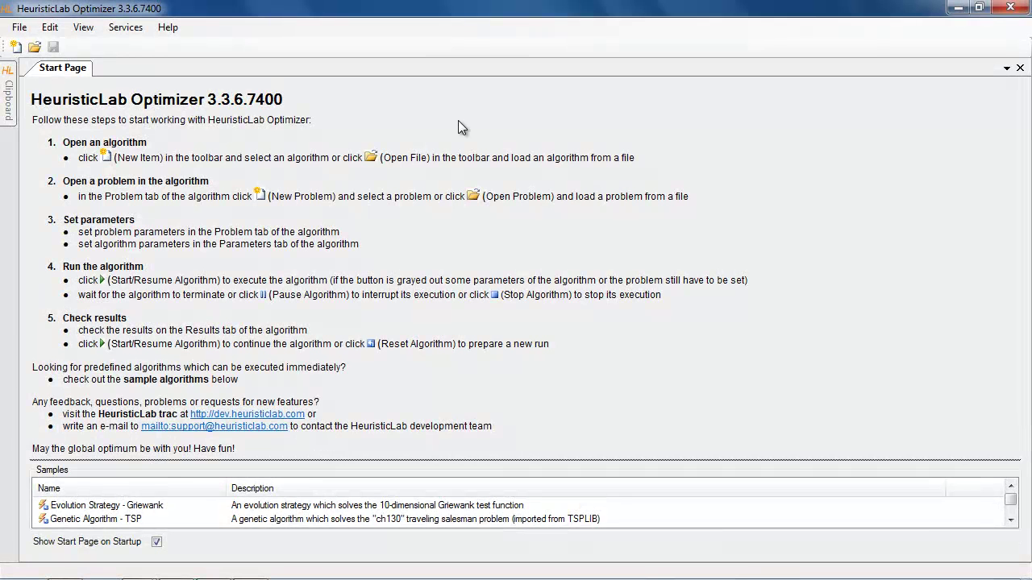
# - Create a new Genetic Algorithm from File > New in the New Item dialog
pyautogui.click(19, 26)
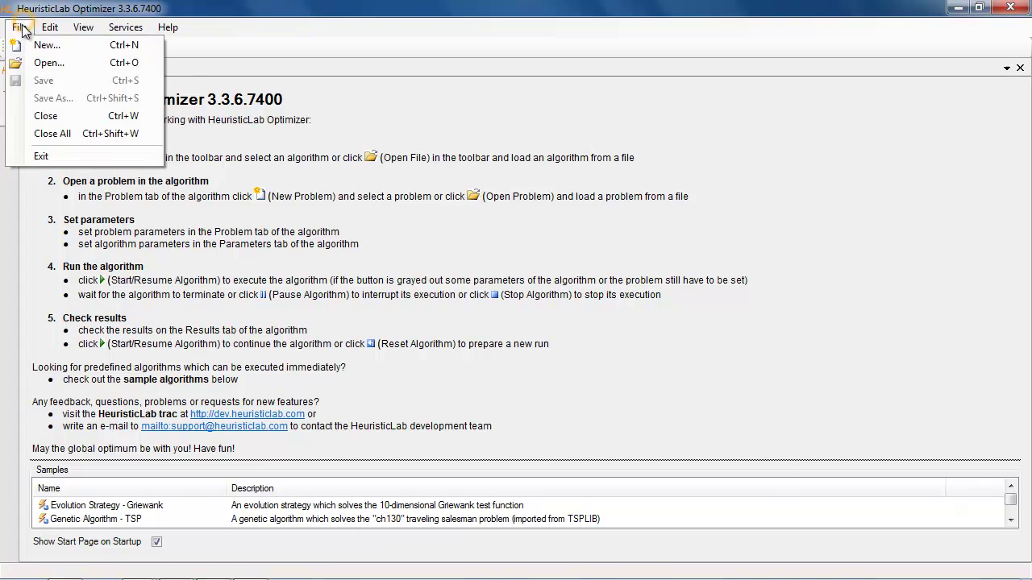
pyautogui.click(36, 44)
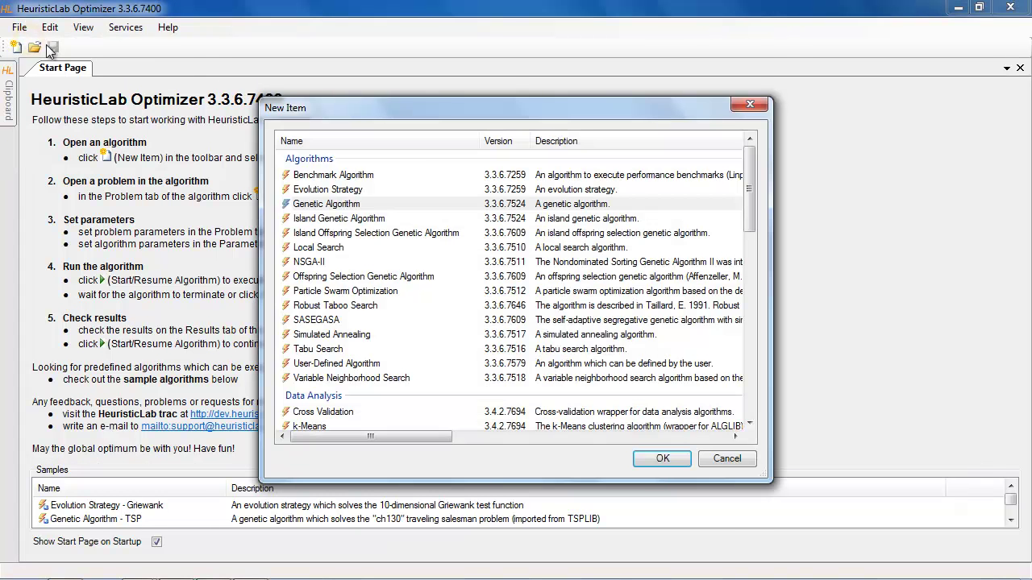
pyautogui.click(420, 206)
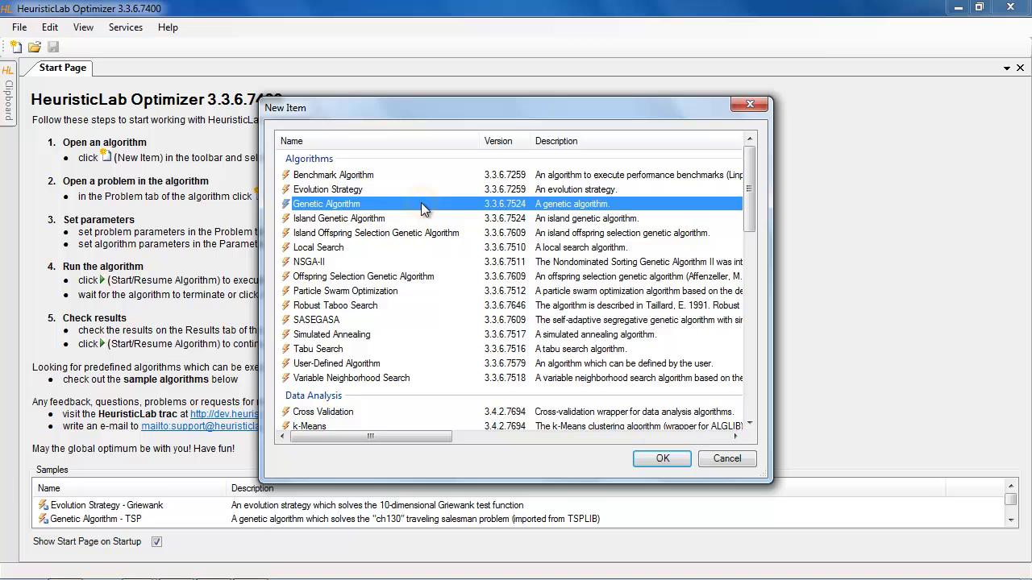
pyautogui.click(653, 462)
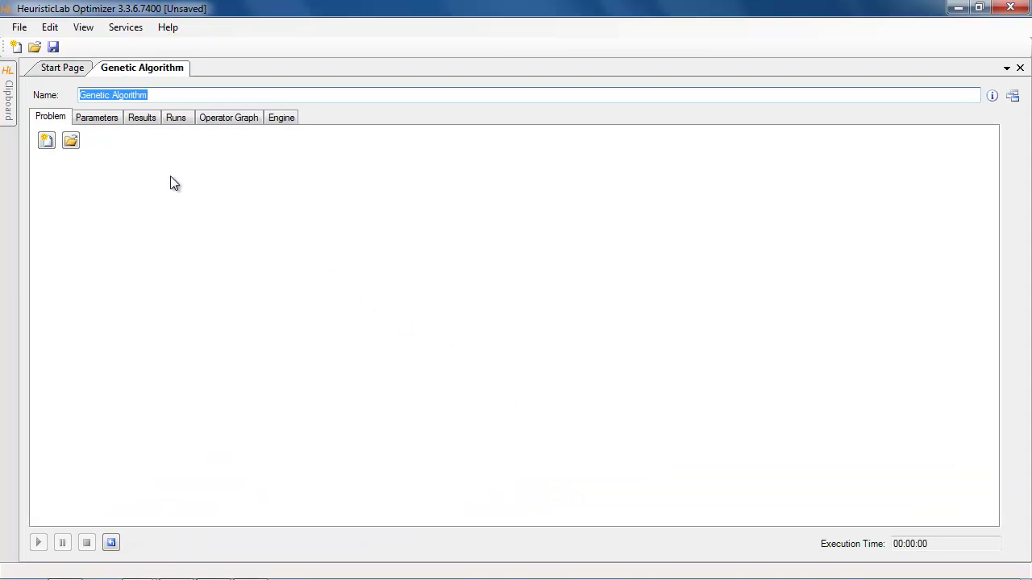
# - Attach a Traveling Salesman Problem from HeuristicLab.Problems.TravelingSalesman to the Genetic Algorithm
pyautogui.click(45, 146)
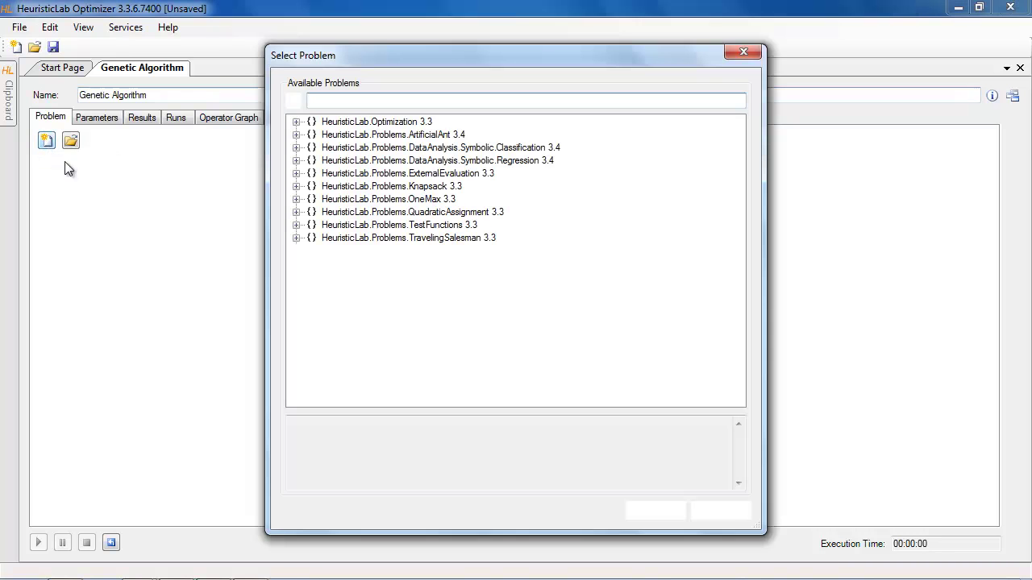
pyautogui.click(295, 238)
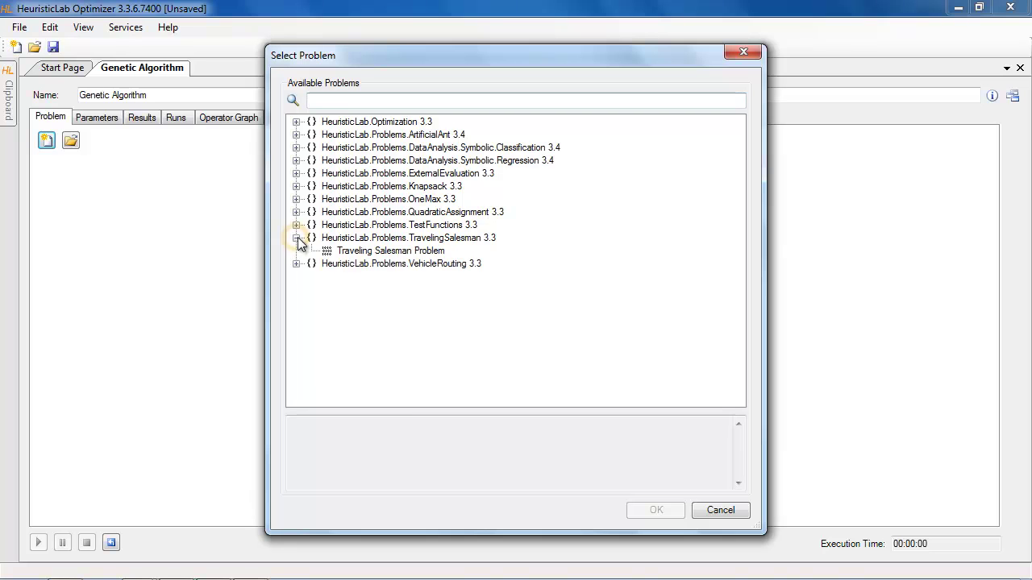
pyautogui.click(385, 251)
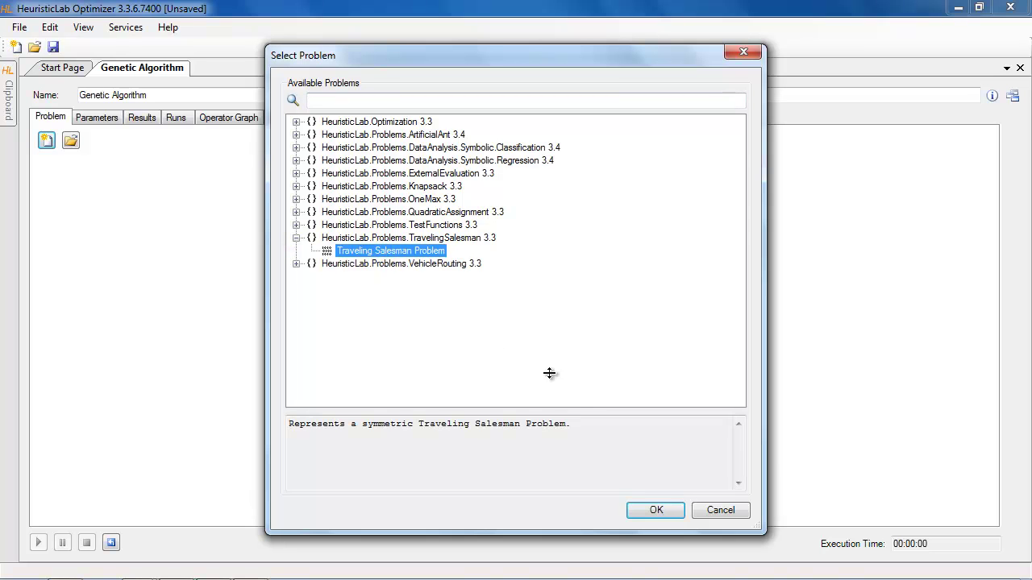
pyautogui.click(653, 510)
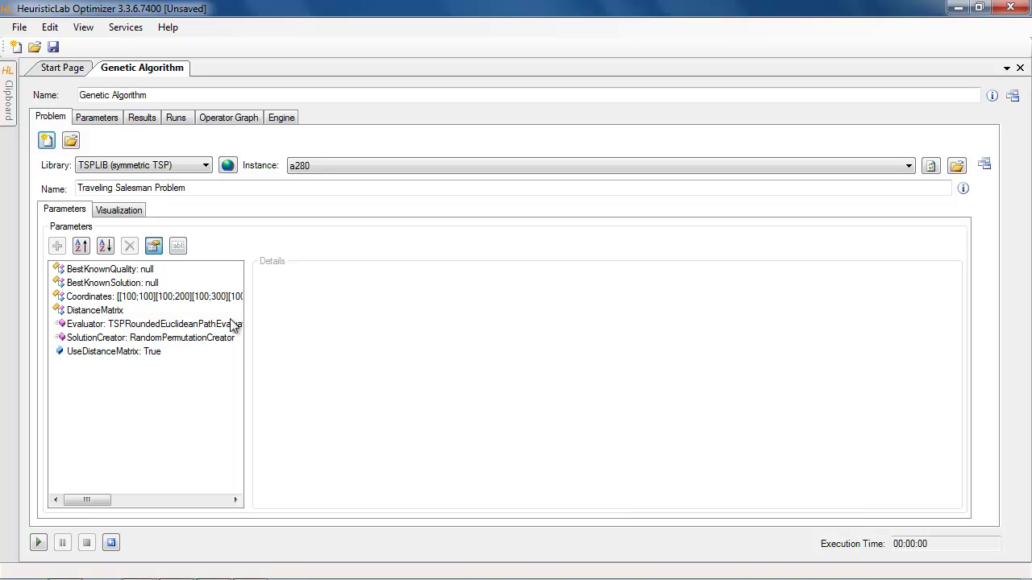
# - Pick the ch130 TSPLIB instance from the Coordinates instance list and load it
pyautogui.click(145, 298)
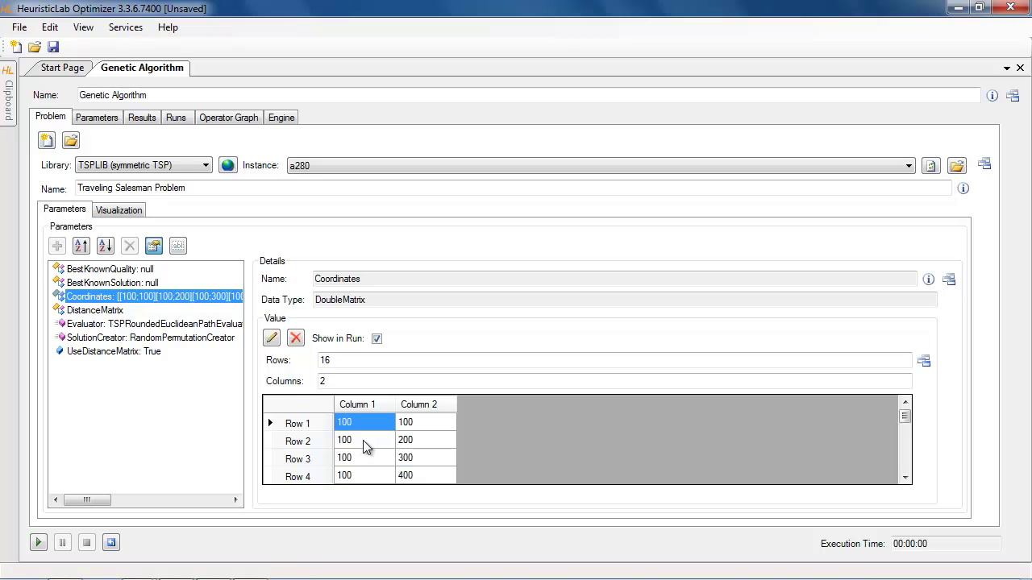
pyautogui.click(375, 167)
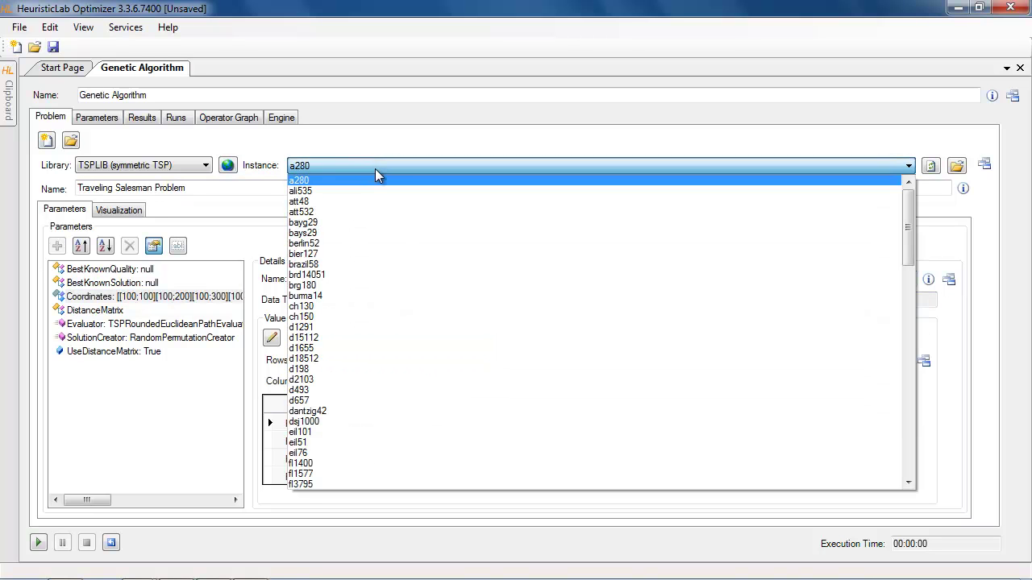
pyautogui.click(352, 305)
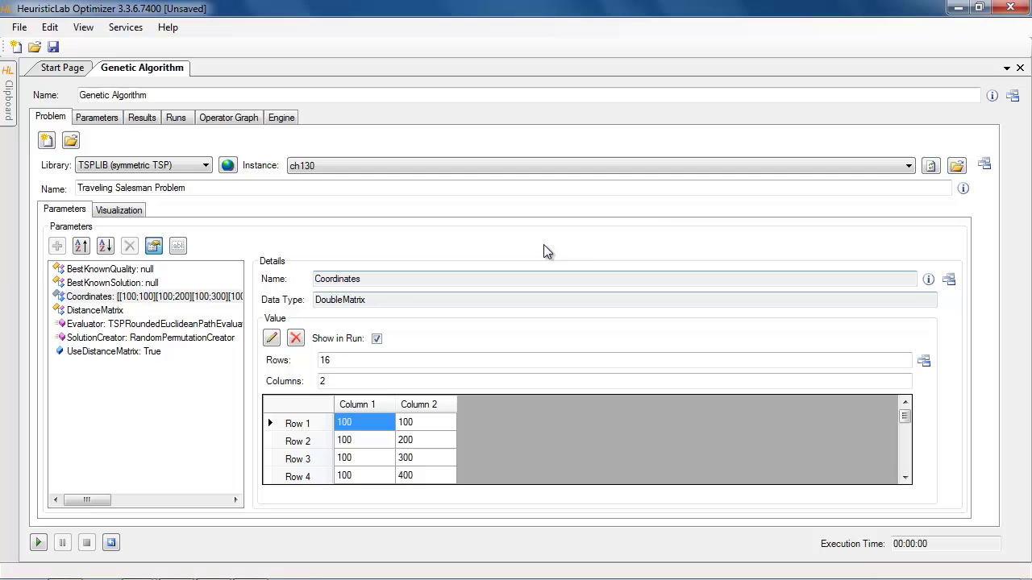
pyautogui.click(930, 167)
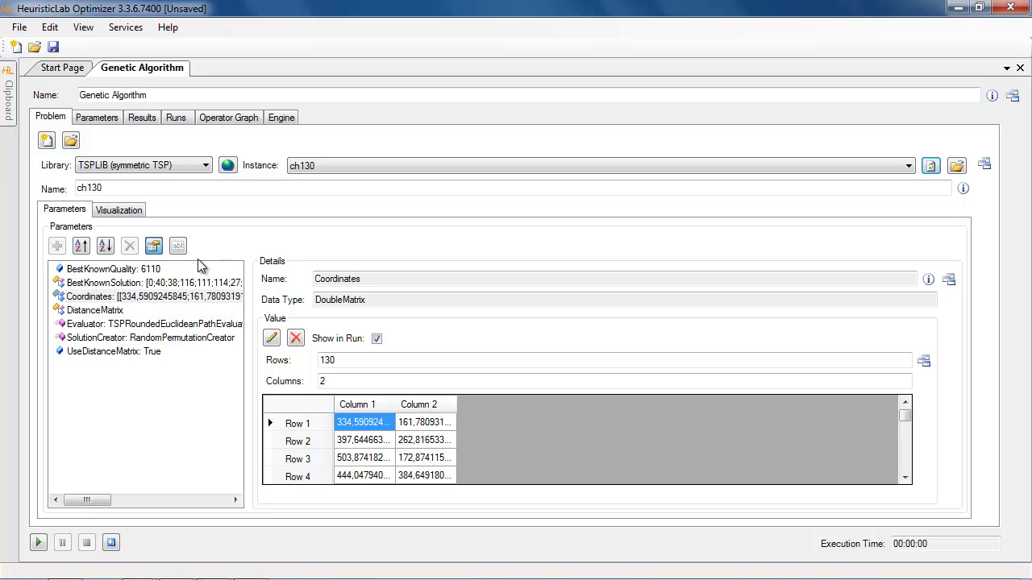
pyautogui.click(161, 288)
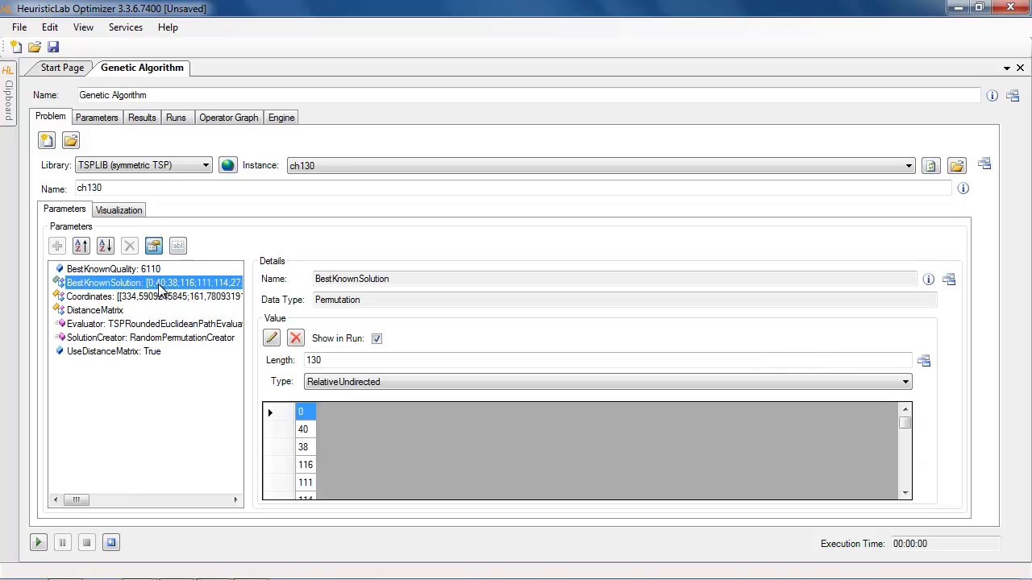
pyautogui.click(151, 271)
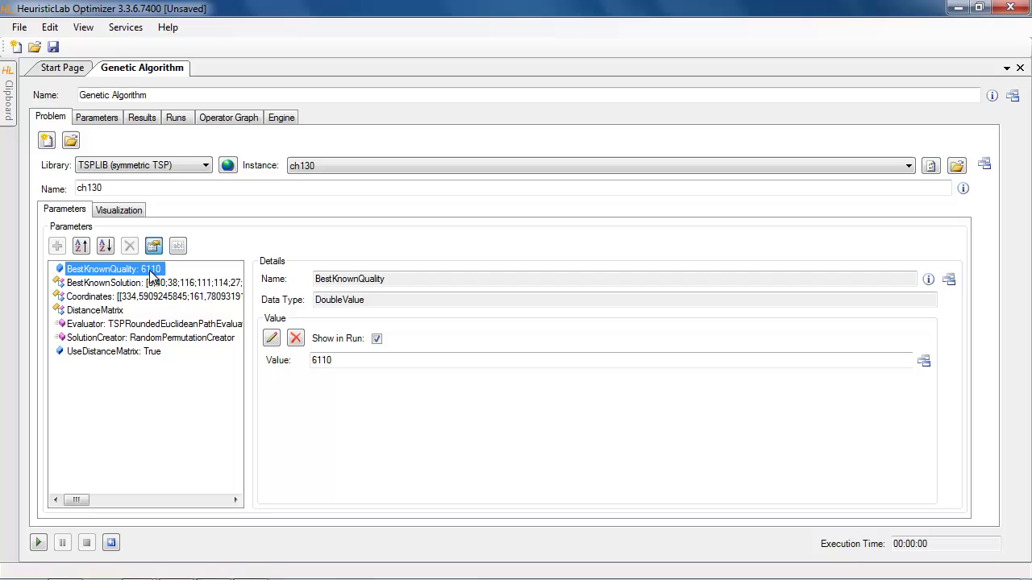
pyautogui.click(141, 326)
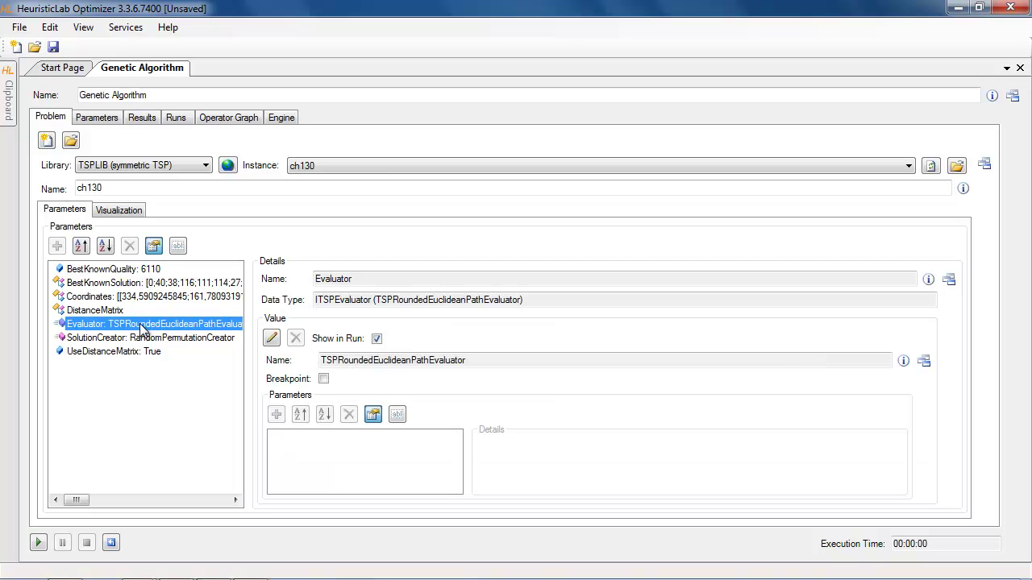
pyautogui.click(142, 339)
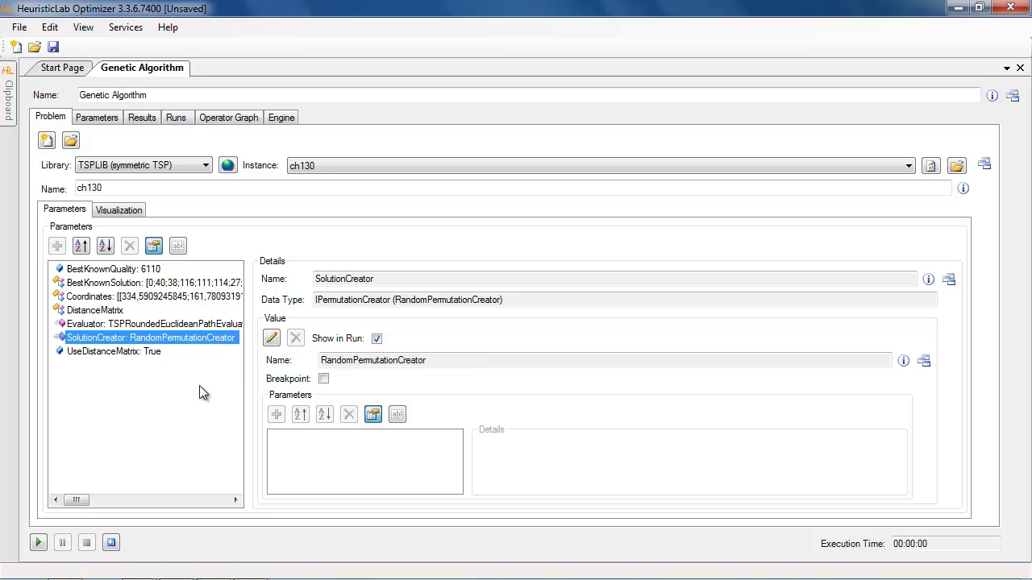
pyautogui.click(178, 247)
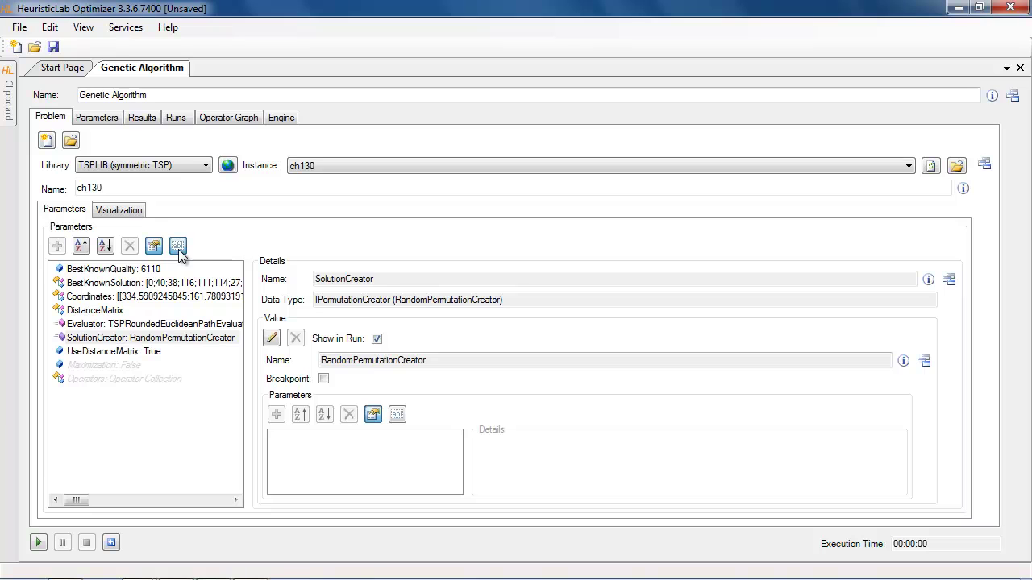
pyautogui.click(179, 250)
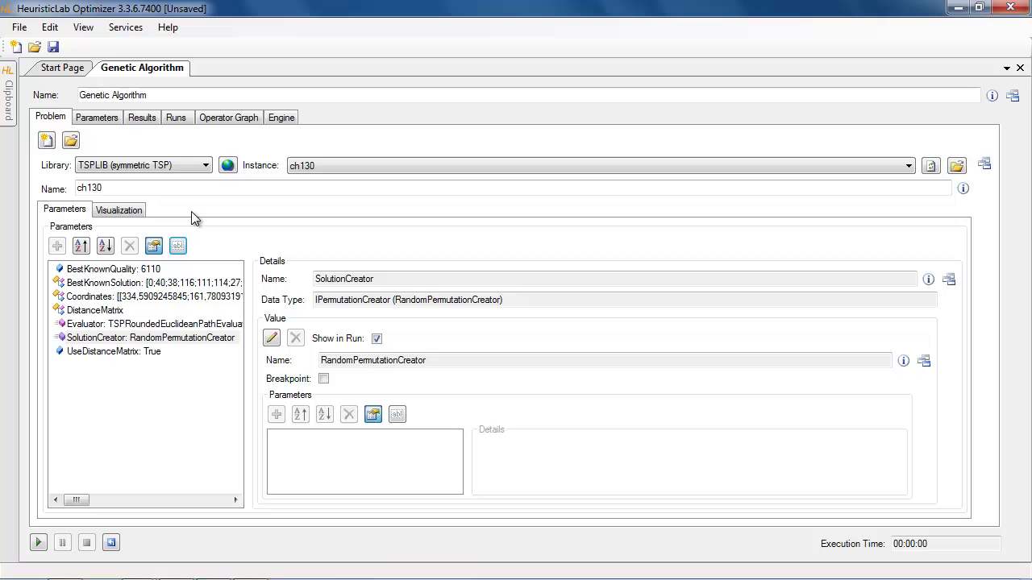
# - Show the problem's Visualization with the best known ch130 tour at quality 6110
pyautogui.click(137, 216)
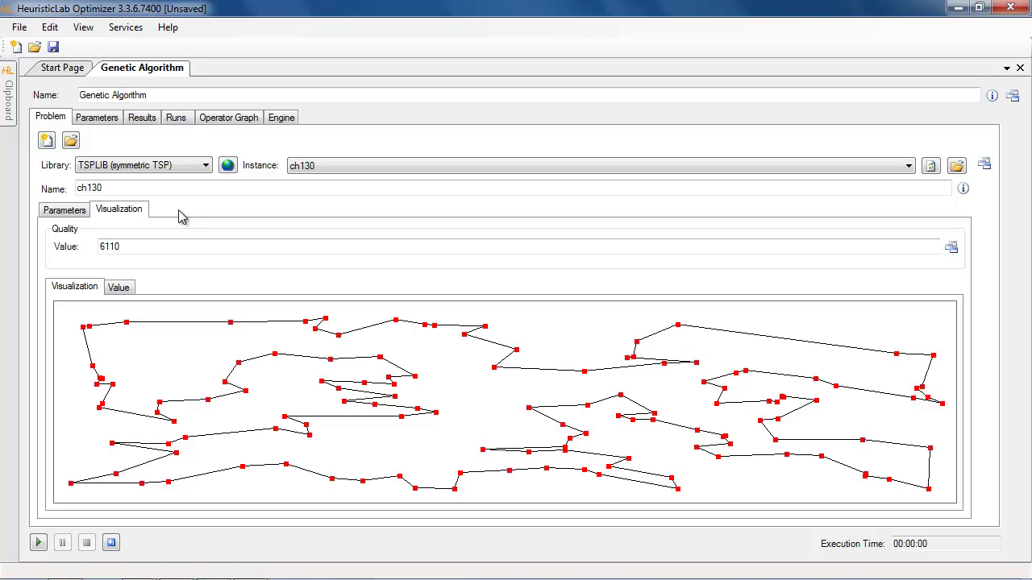
# - Review OrderCrossover2 crossover, null mutator, 5% mutation, 1000 generations and population 100
pyautogui.click(105, 119)
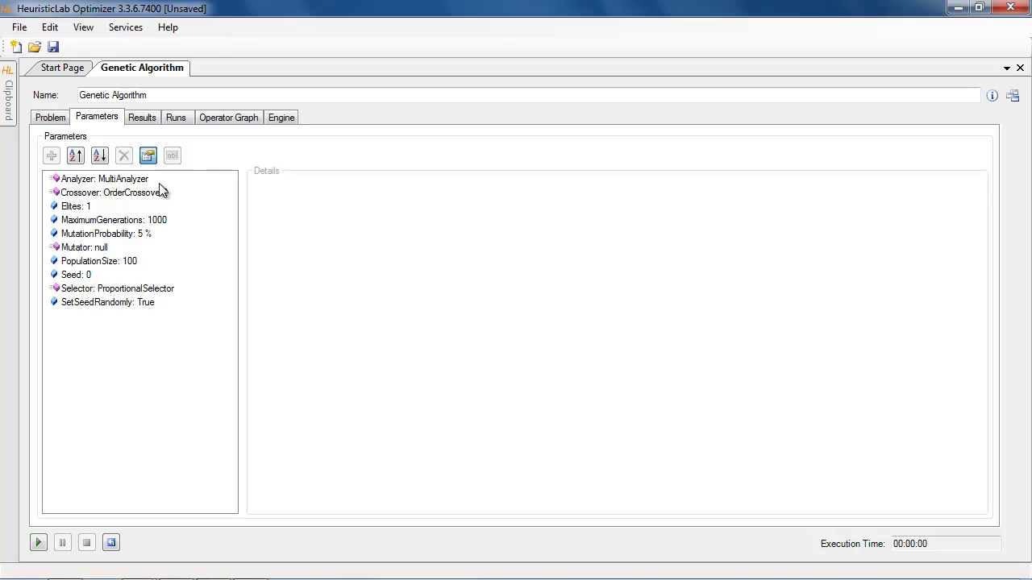
pyautogui.click(136, 193)
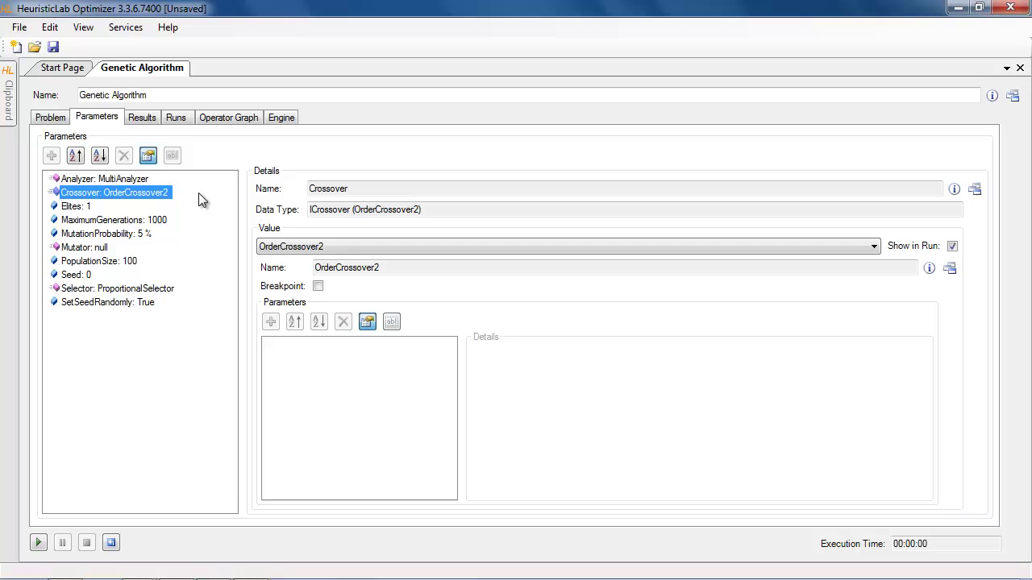
pyautogui.click(91, 247)
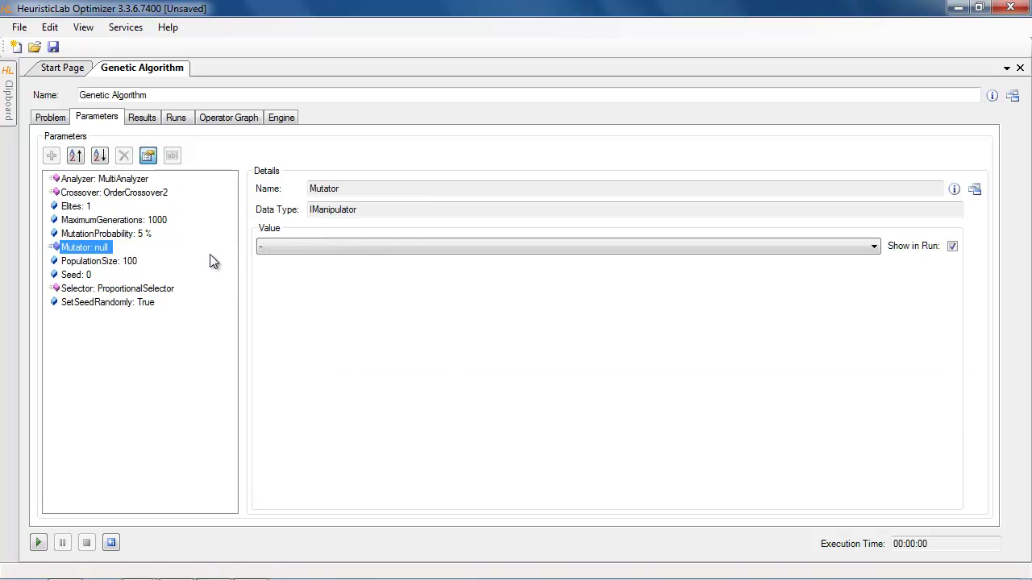
pyautogui.click(131, 235)
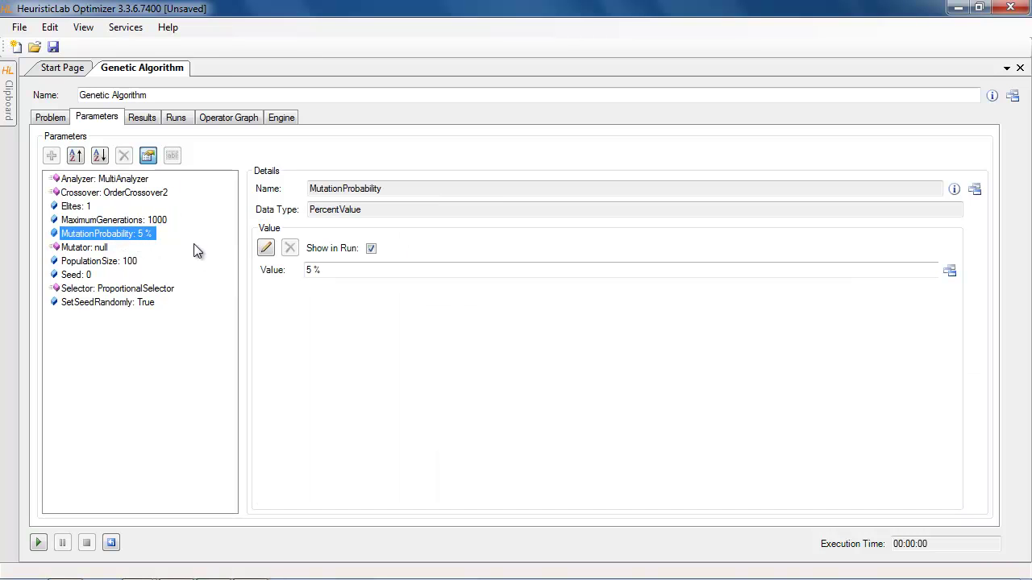
pyautogui.click(153, 220)
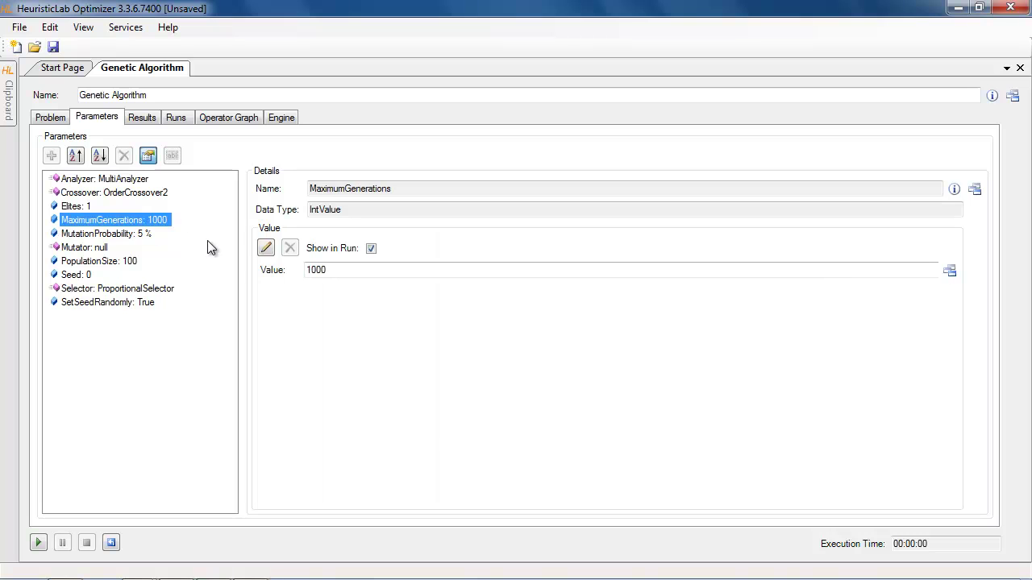
pyautogui.click(129, 261)
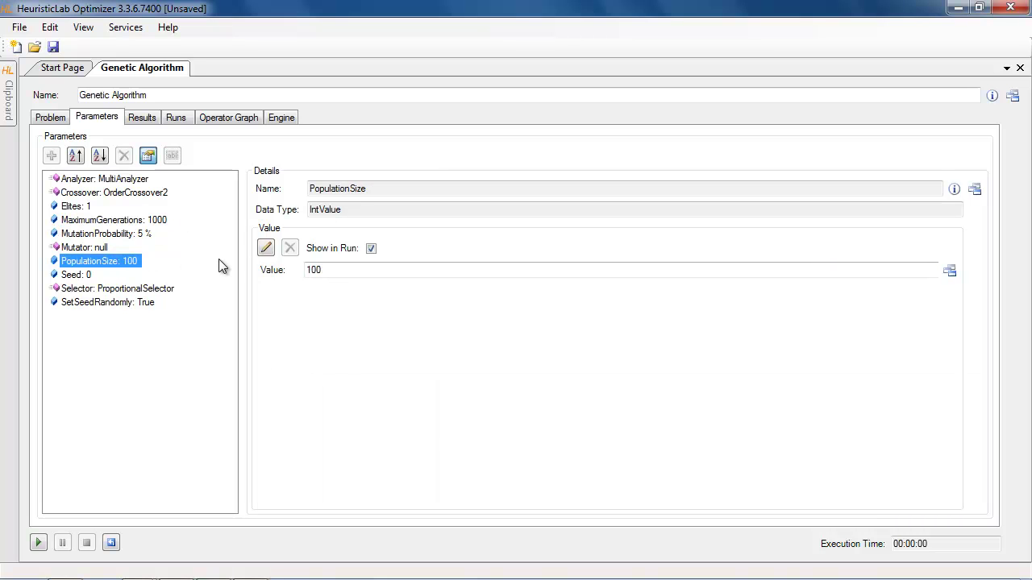
# - Change MaximumGenerations from 1000 to 5000
pyautogui.click(154, 226)
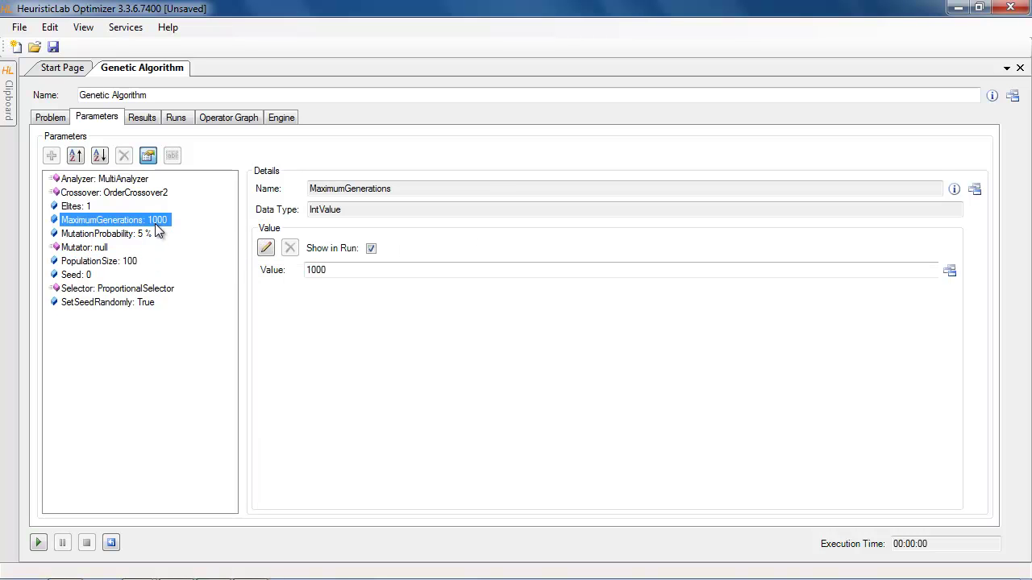
pyautogui.moveTo(346, 271); pyautogui.dragTo(258, 270)
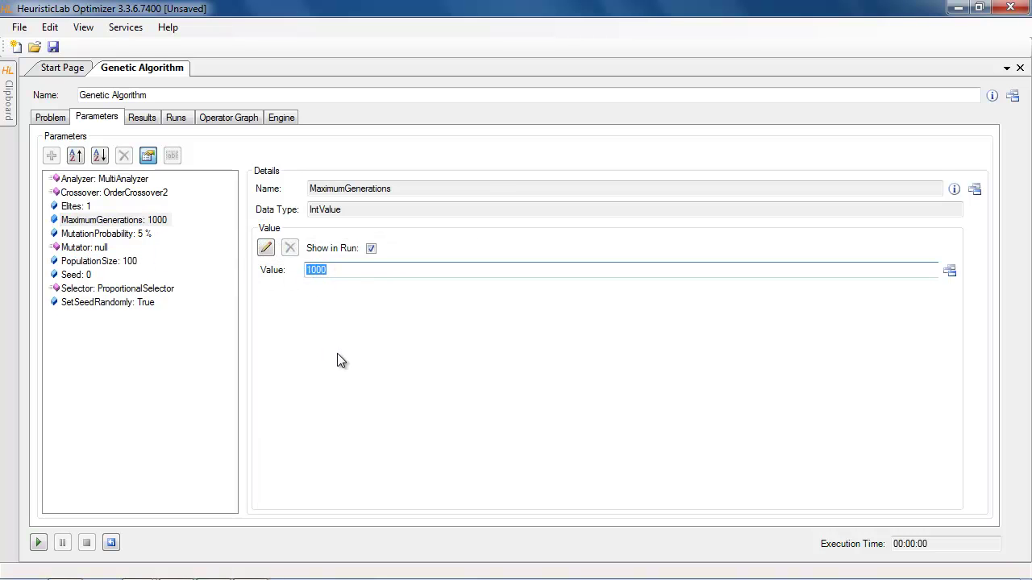
pyautogui.write('5000')
pyautogui.click(151, 377)
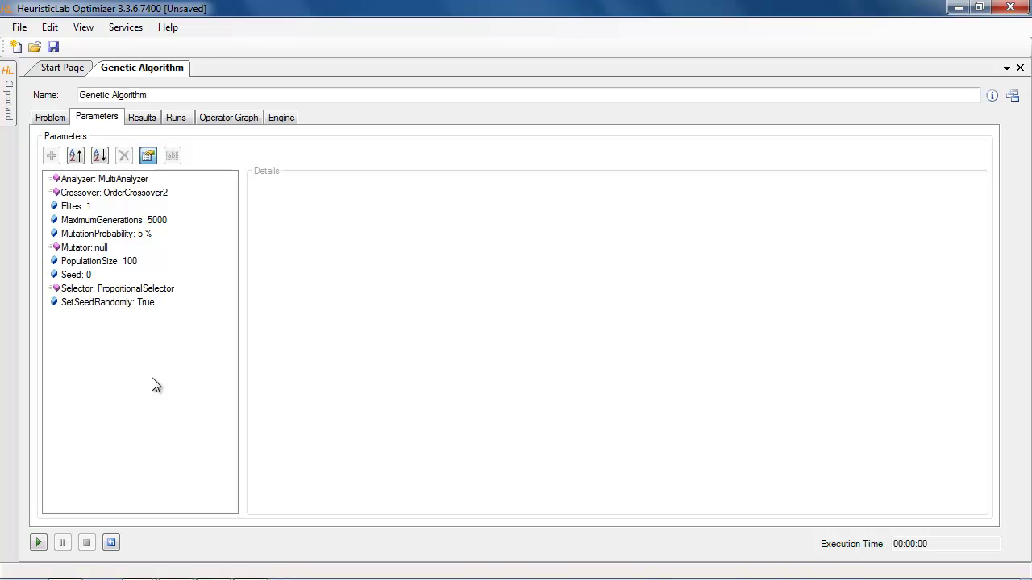
# - Choose InversionManipulator as the Mutator parameter's value
pyautogui.click(97, 249)
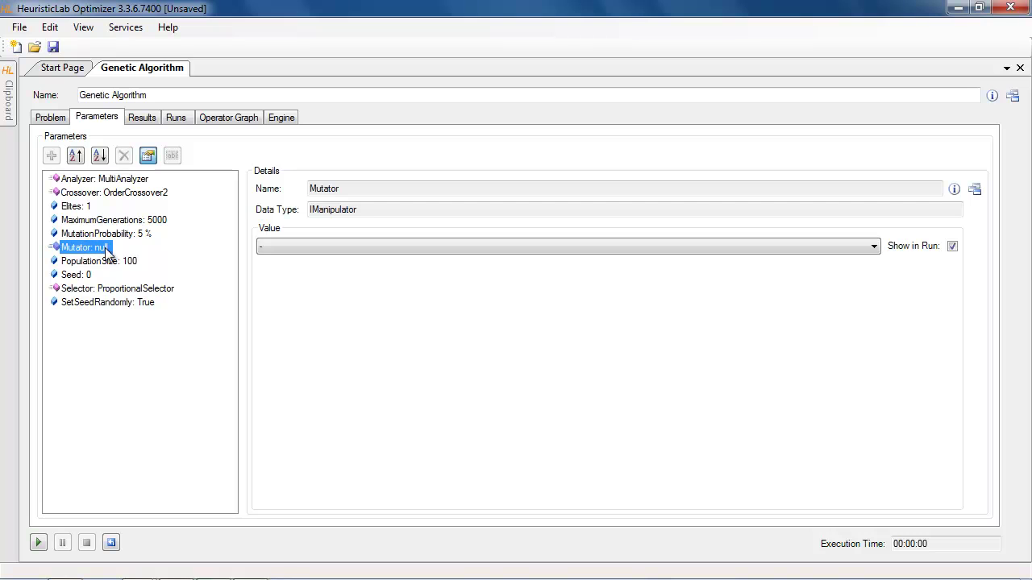
pyautogui.click(312, 246)
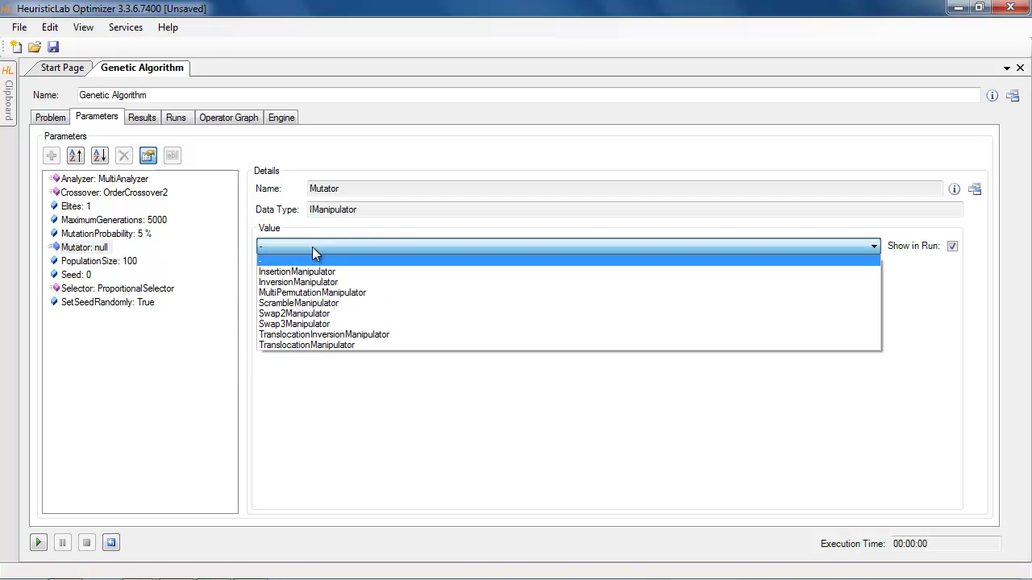
pyautogui.click(363, 282)
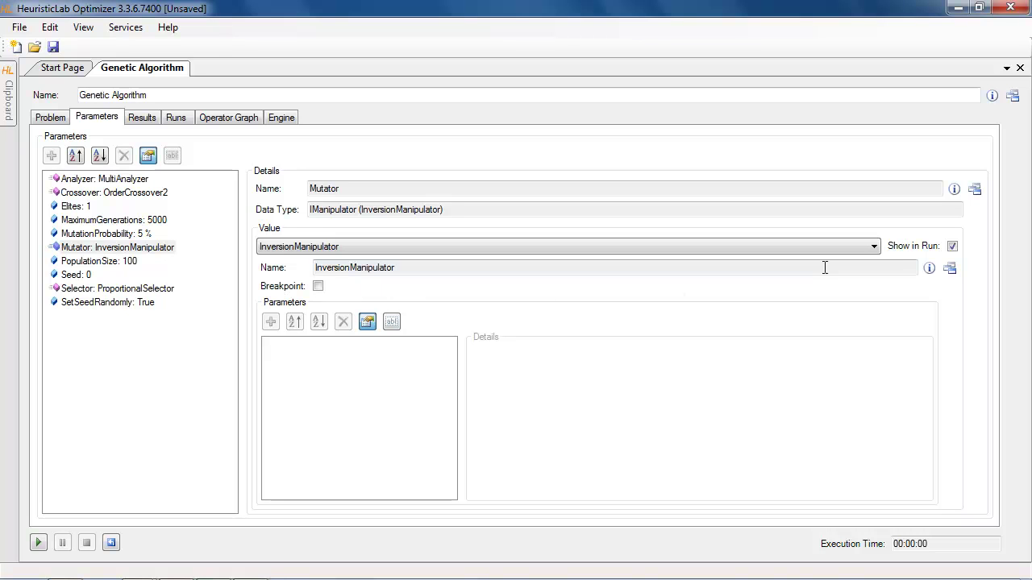
pyautogui.moveTo(931, 273)
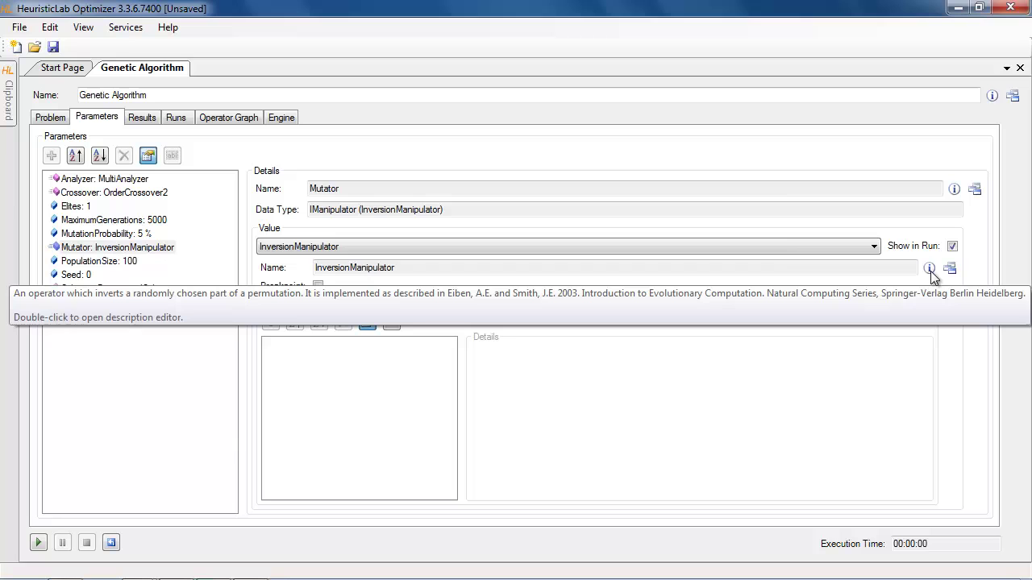
pyautogui.click(930, 270)
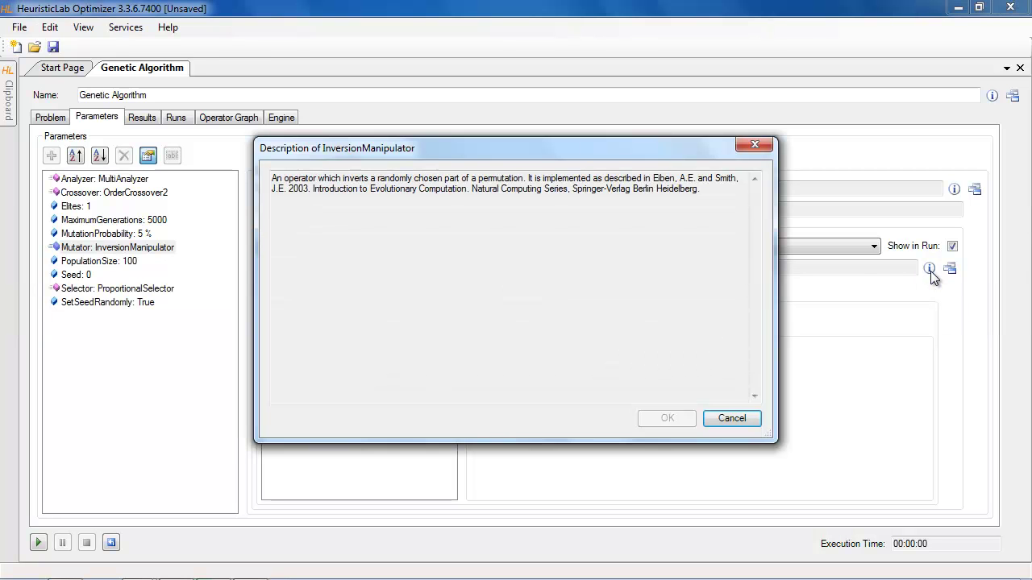
pyautogui.click(743, 419)
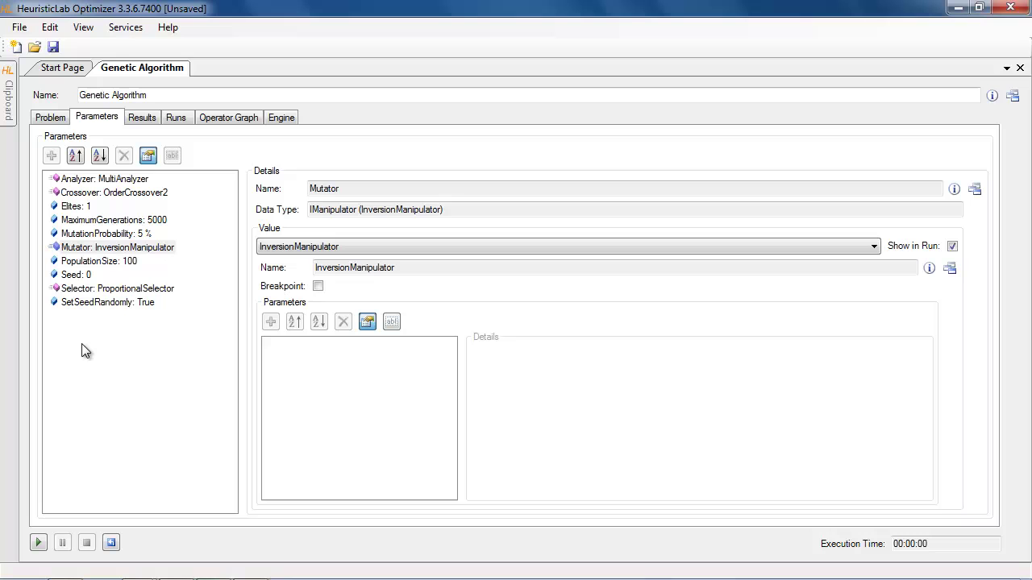
# - Start the Genetic Algorithm, pause it, then resume the run
pyautogui.click(38, 542)
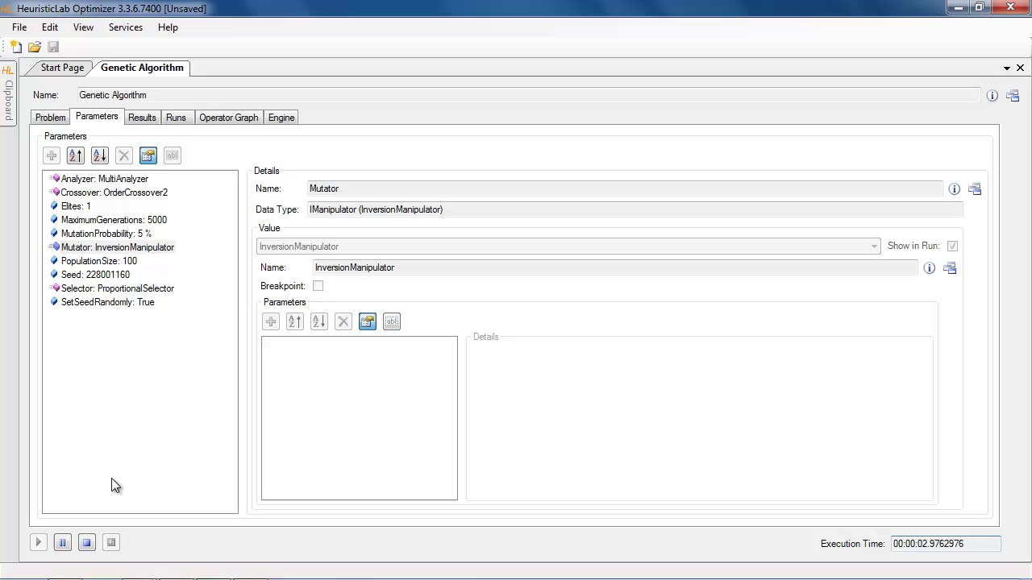
pyautogui.click(69, 546)
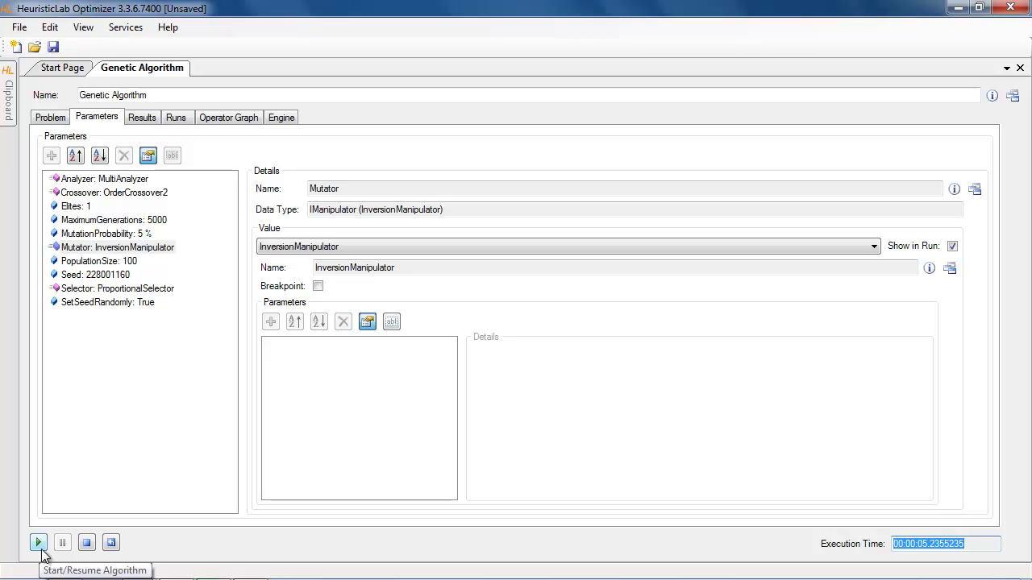
pyautogui.click(20, 29)
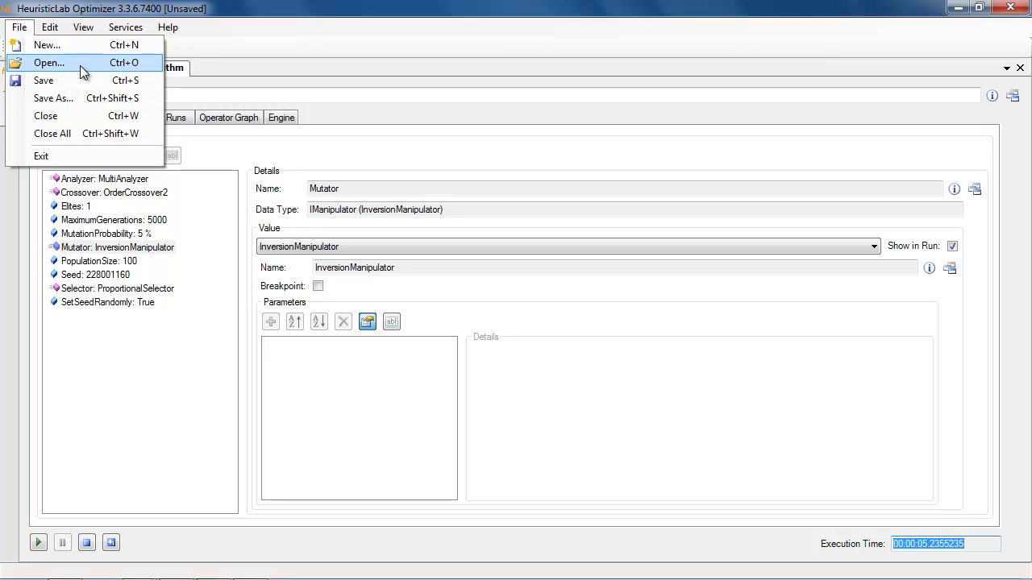
pyautogui.click(83, 478)
pyautogui.click(39, 543)
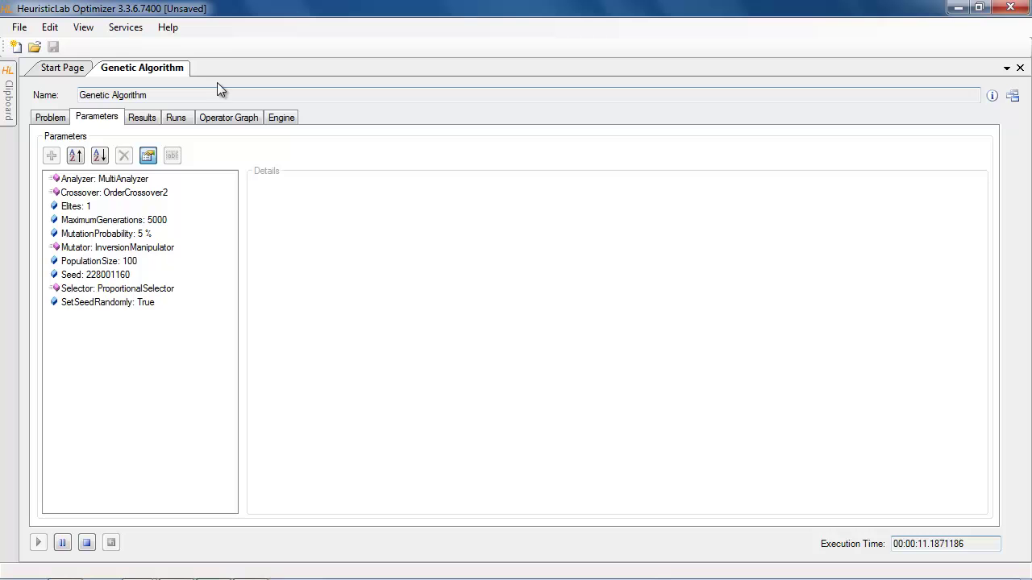
# - Inspect live EvaluatedSolutions, CurrentBestQuality, the best TSP tour and the Qualities chart
pyautogui.click(142, 117)
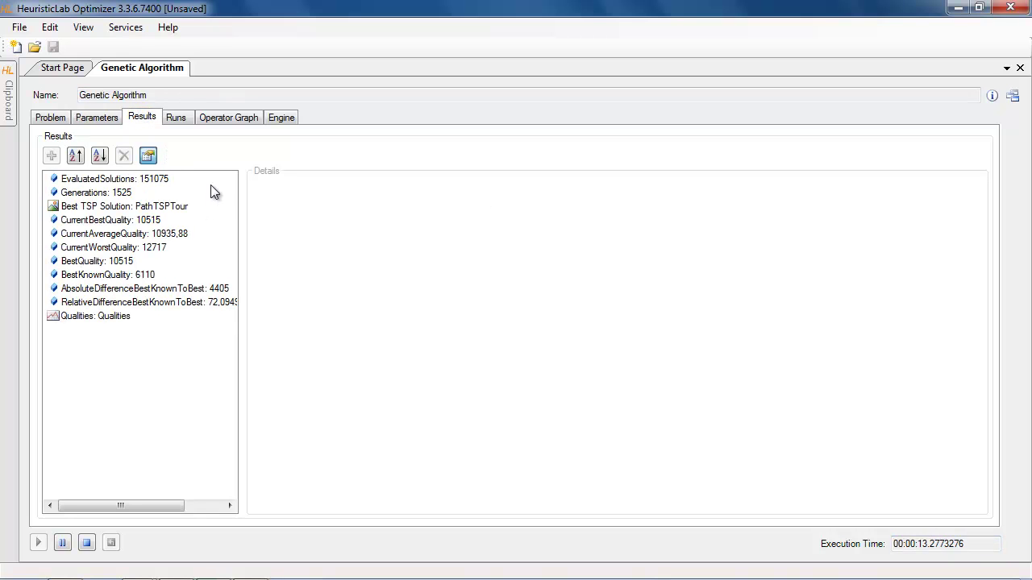
pyautogui.click(146, 183)
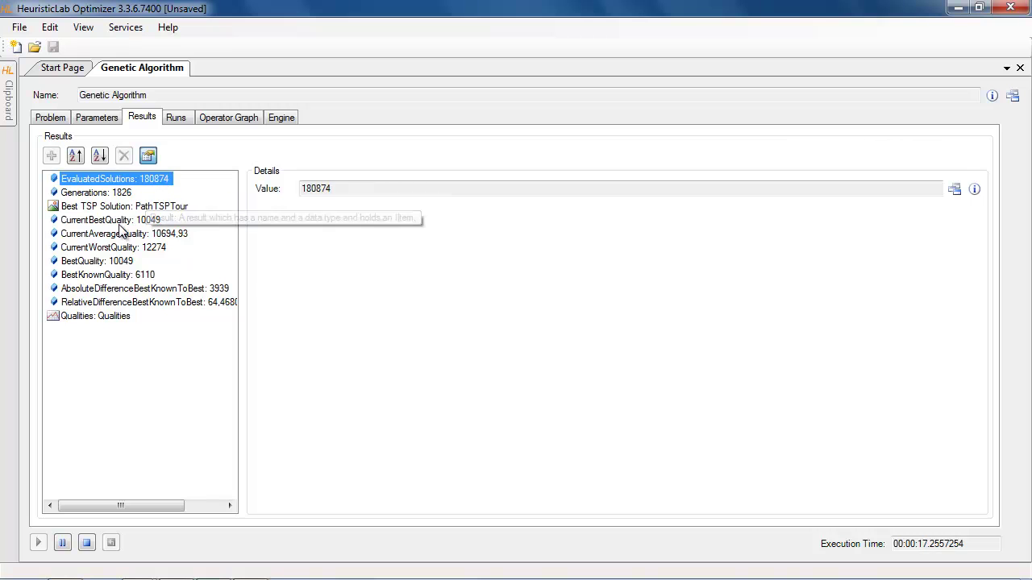
pyautogui.click(121, 220)
pyautogui.click(149, 208)
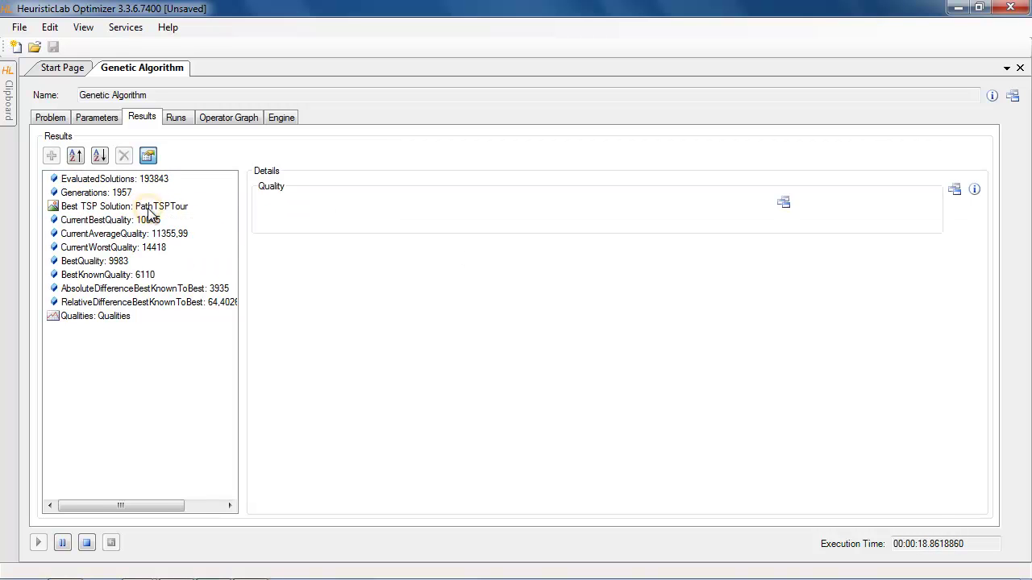
pyautogui.click(111, 320)
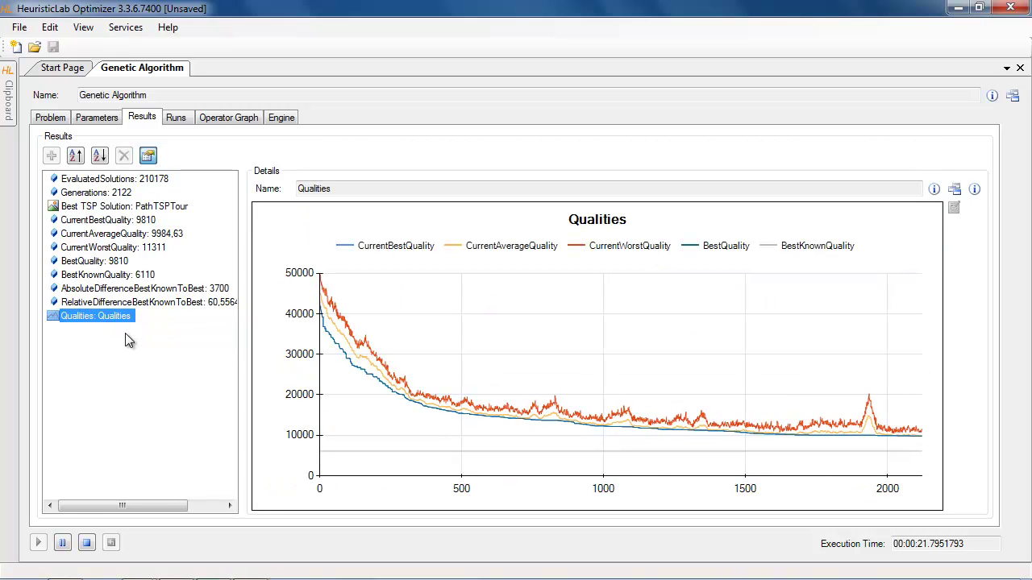
pyautogui.click(124, 360)
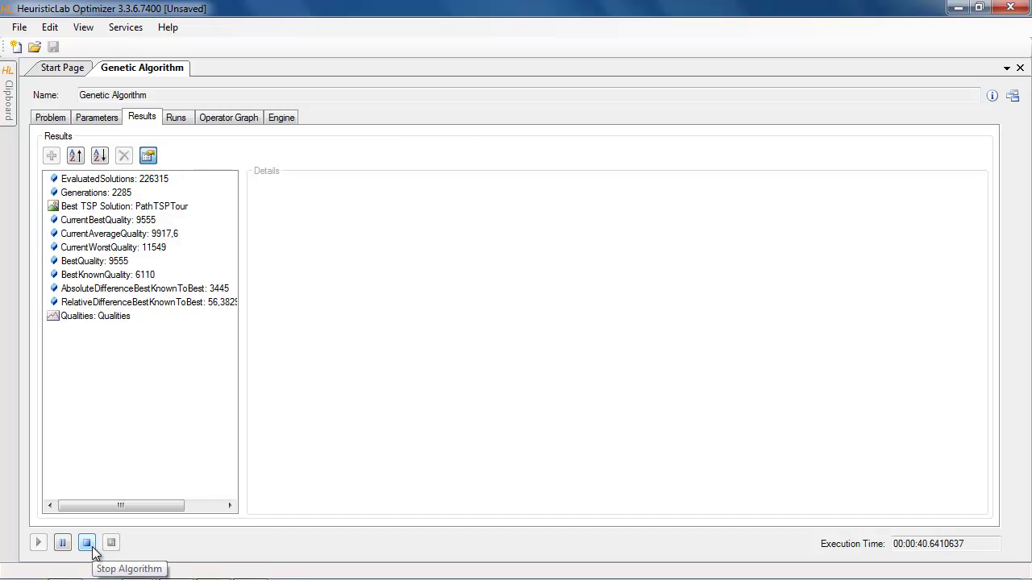
# - Stop the algorithm and open Genetic Algorithm Run 1 from the Runs list
pyautogui.click(87, 544)
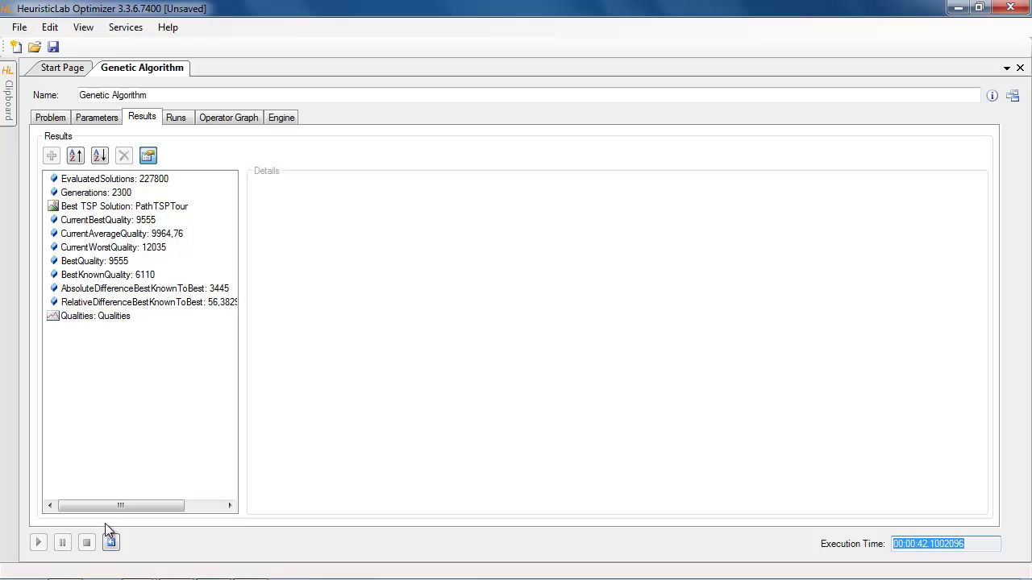
pyautogui.click(187, 117)
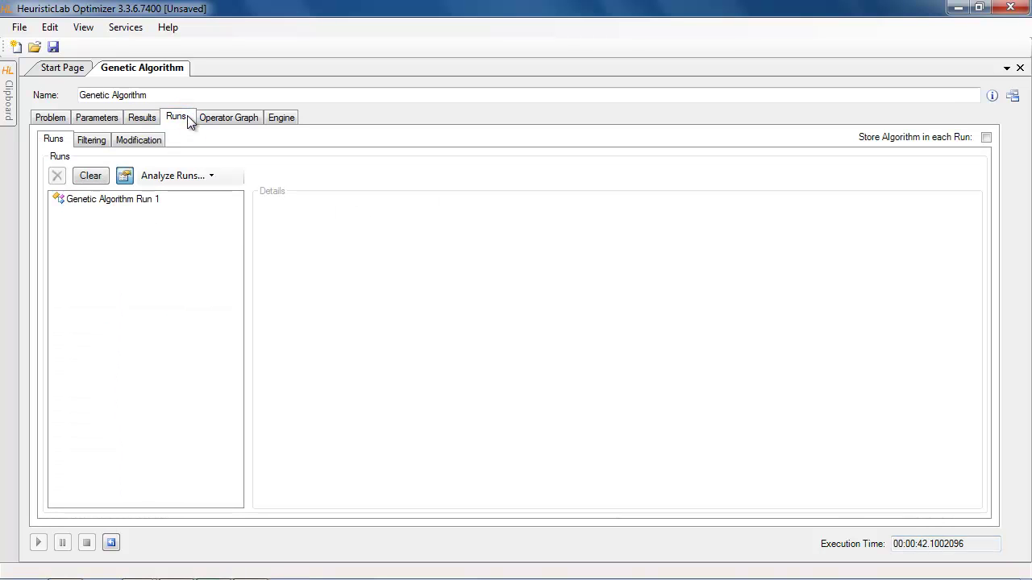
pyautogui.click(133, 200)
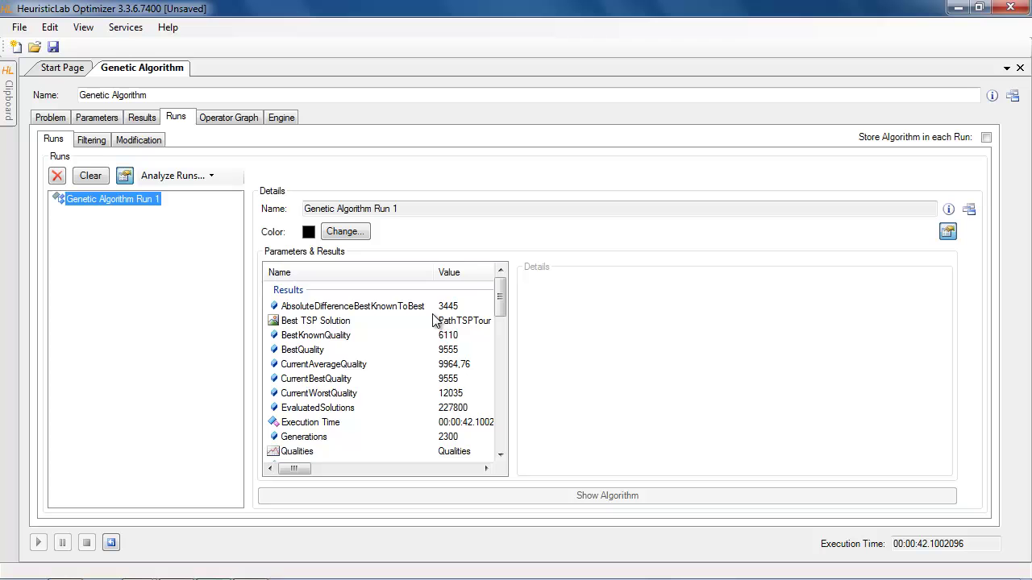
# - Browse Run 1's Qualities chart, best tour and CurrentBestQuality, then show the operator graph
pyautogui.moveTo(500, 303); pyautogui.dragTo(504, 346)
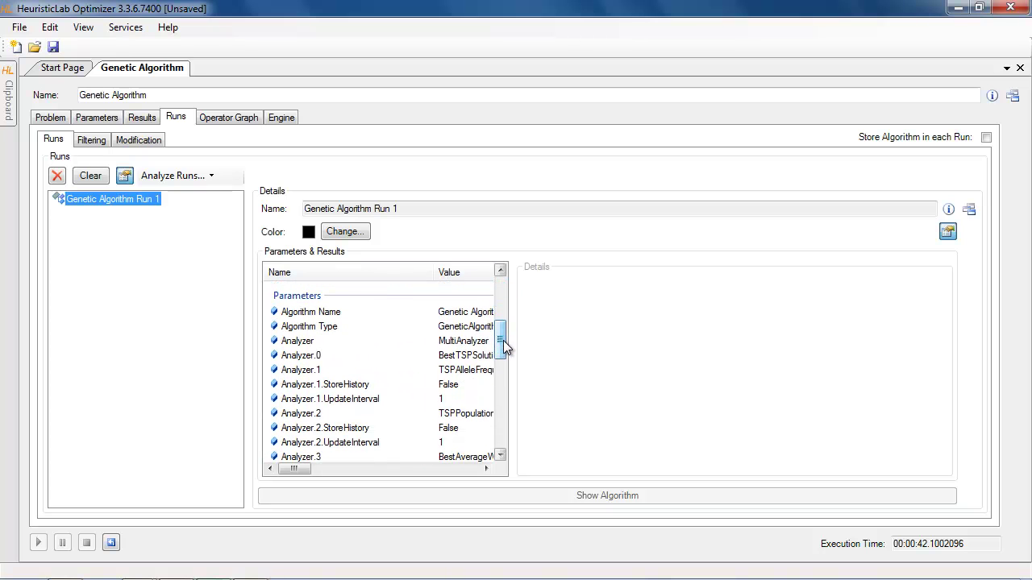
pyautogui.scroll(3, 500, 338)
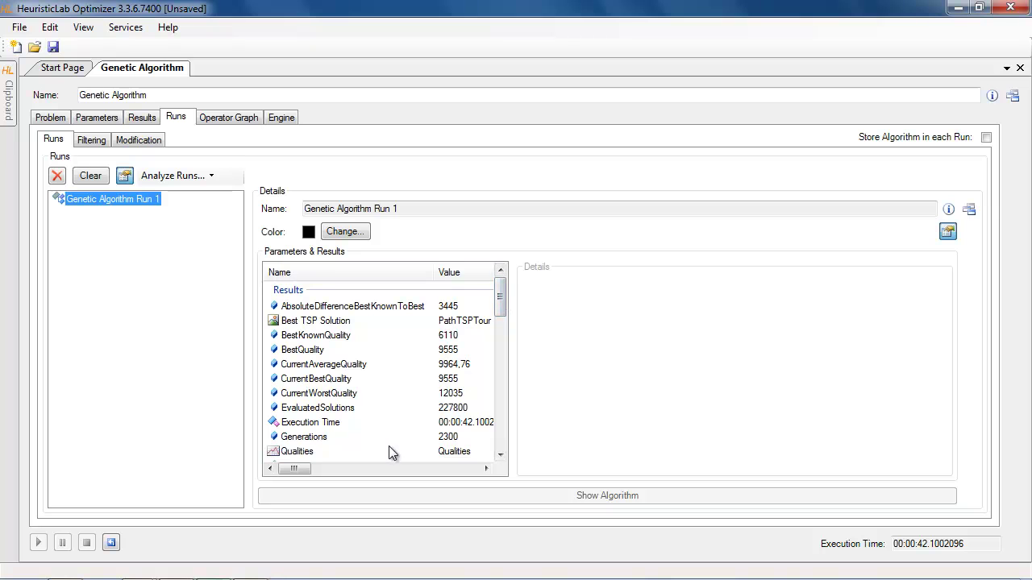
pyautogui.click(386, 451)
pyautogui.click(357, 323)
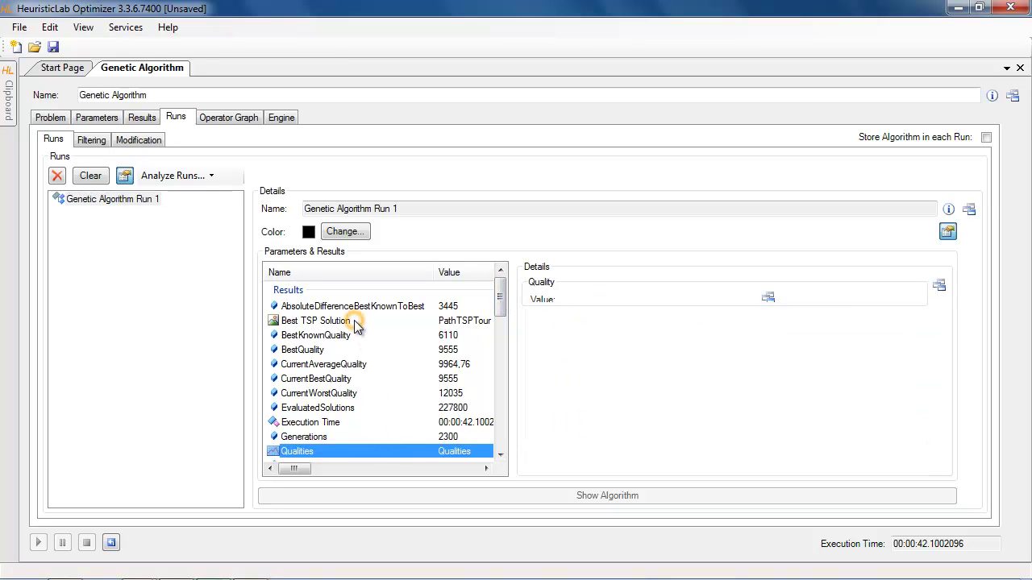
pyautogui.click(345, 380)
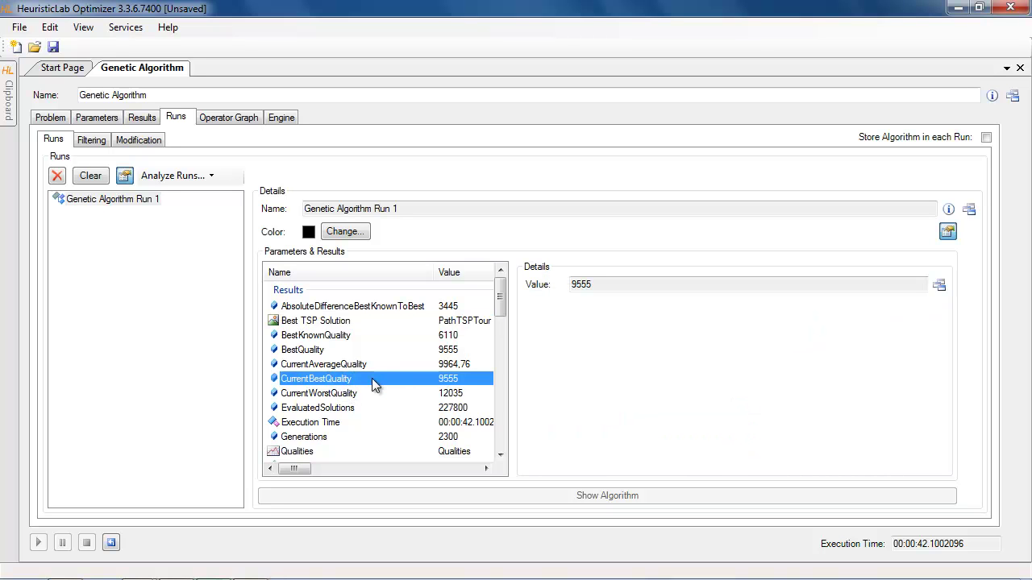
pyautogui.click(242, 118)
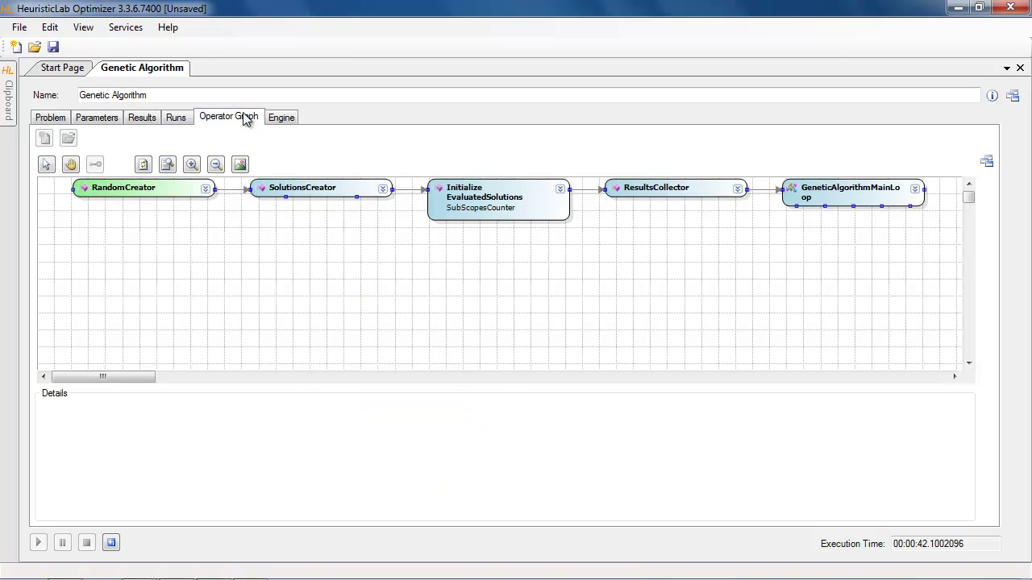
# - Inspect the GeneticAlgorithmMainLoop operator, then view the Sequential Engine's execution time and log
pyautogui.click(831, 206)
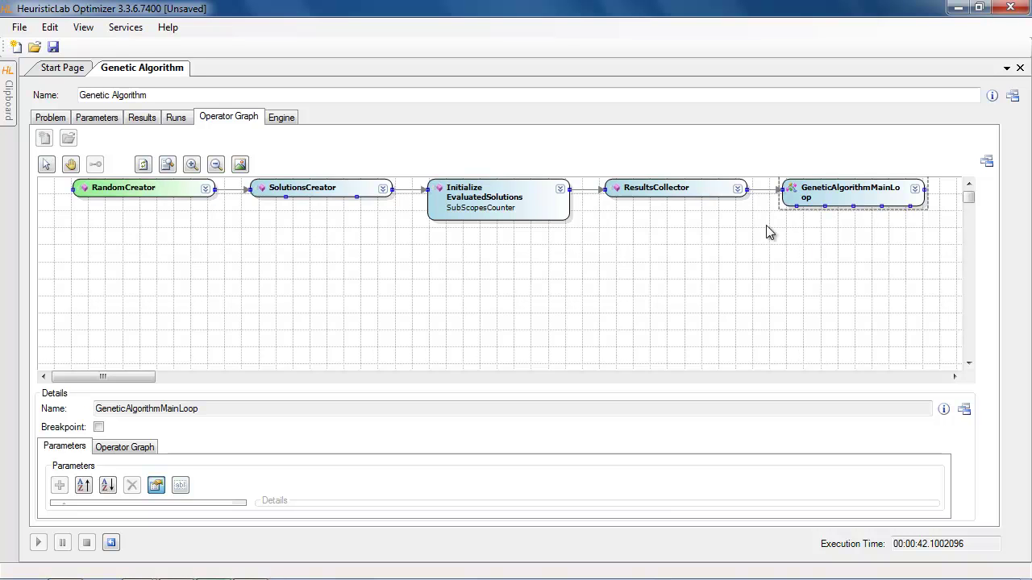
pyautogui.click(289, 119)
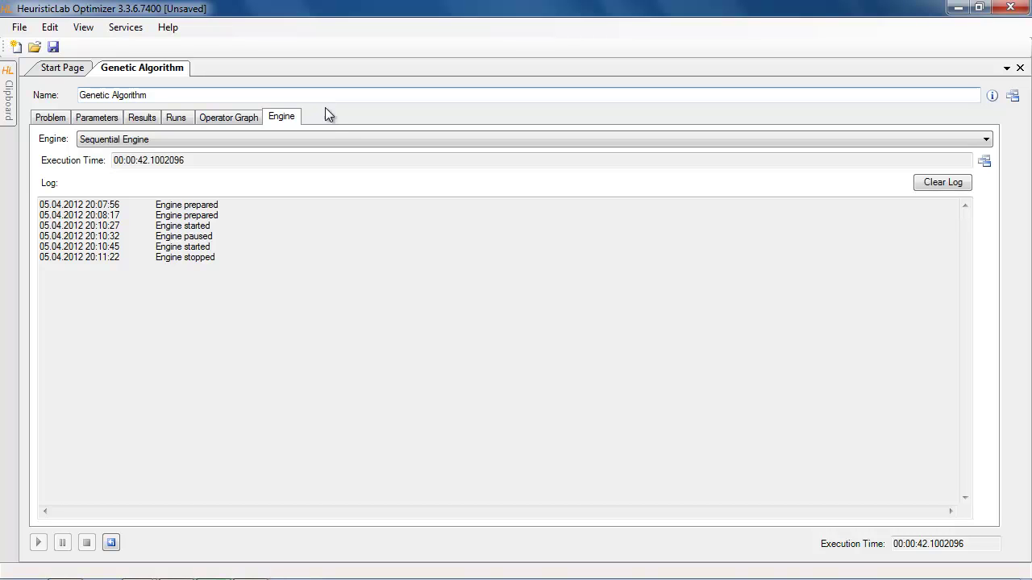
# - Change the engine from Sequential Engine to Parallel Engine and restart the algorithm
pyautogui.click(336, 138)
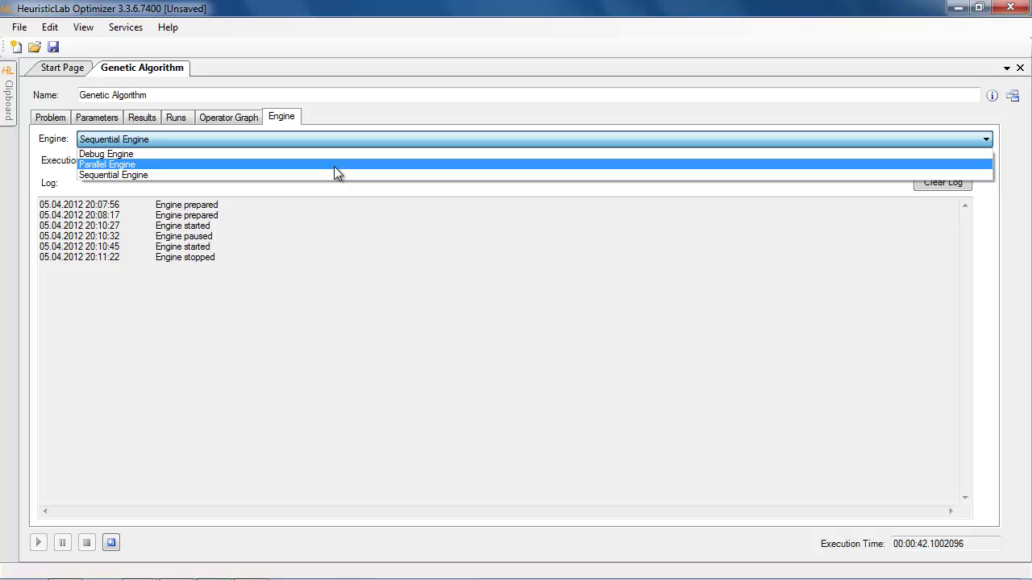
pyautogui.click(334, 165)
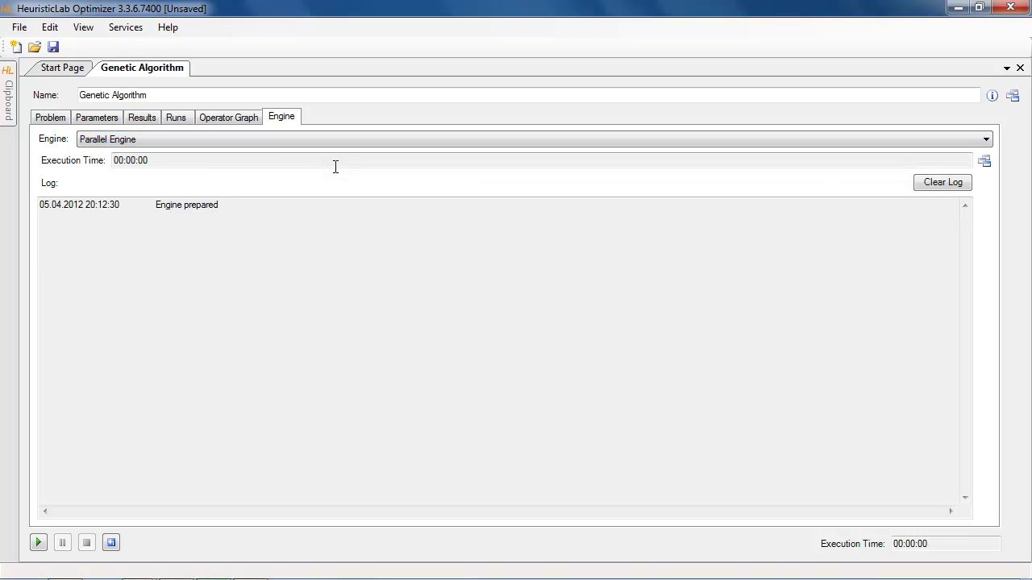
pyautogui.click(39, 544)
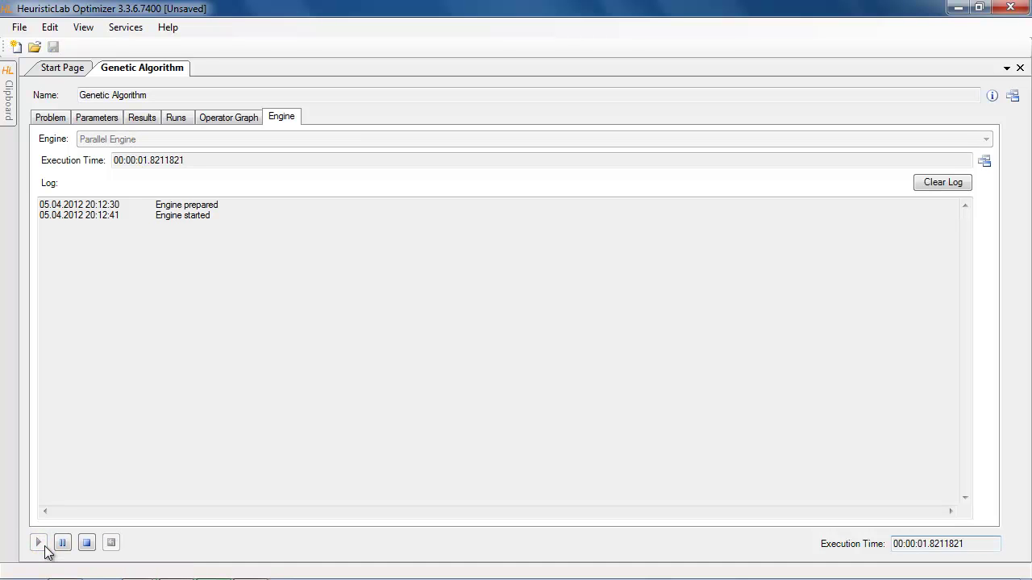